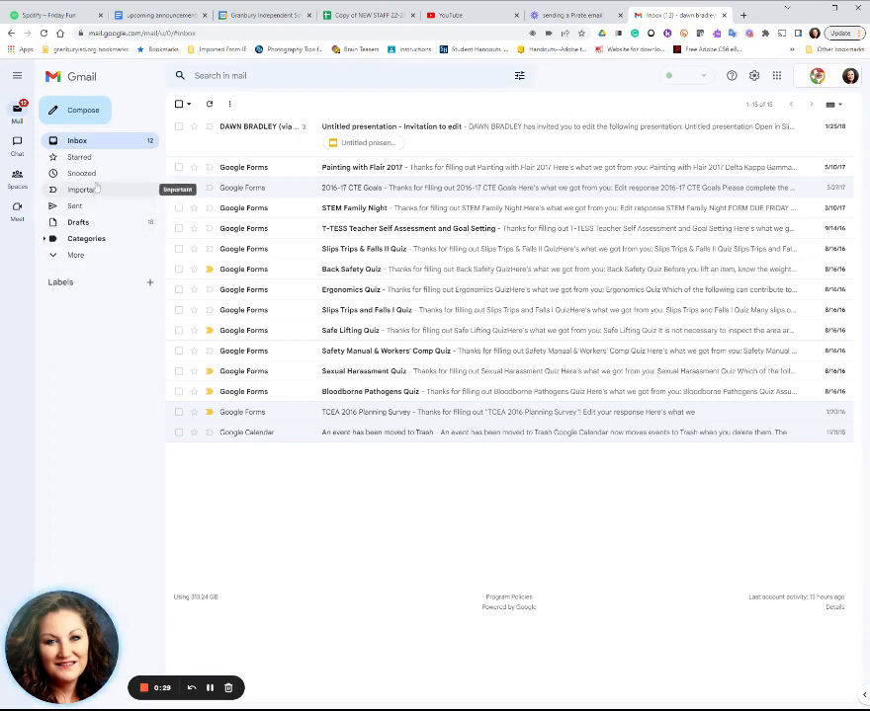
- Start a new email and address it to the art teacher by searching for the teacher's surname
{"action": "left_click", "coordinate": [86, 117]}
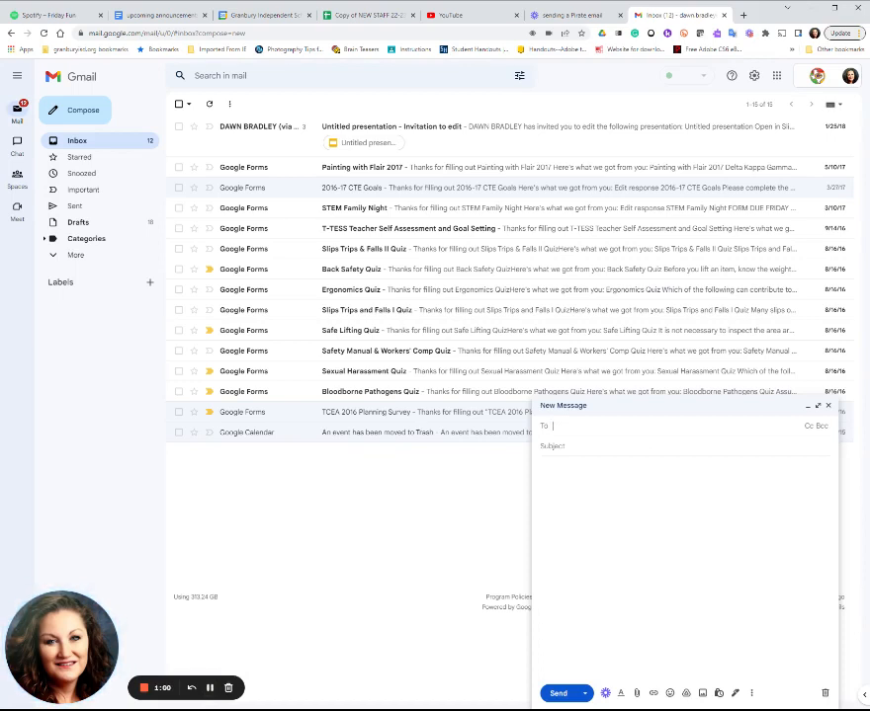
{"action": "type", "text": "k"}
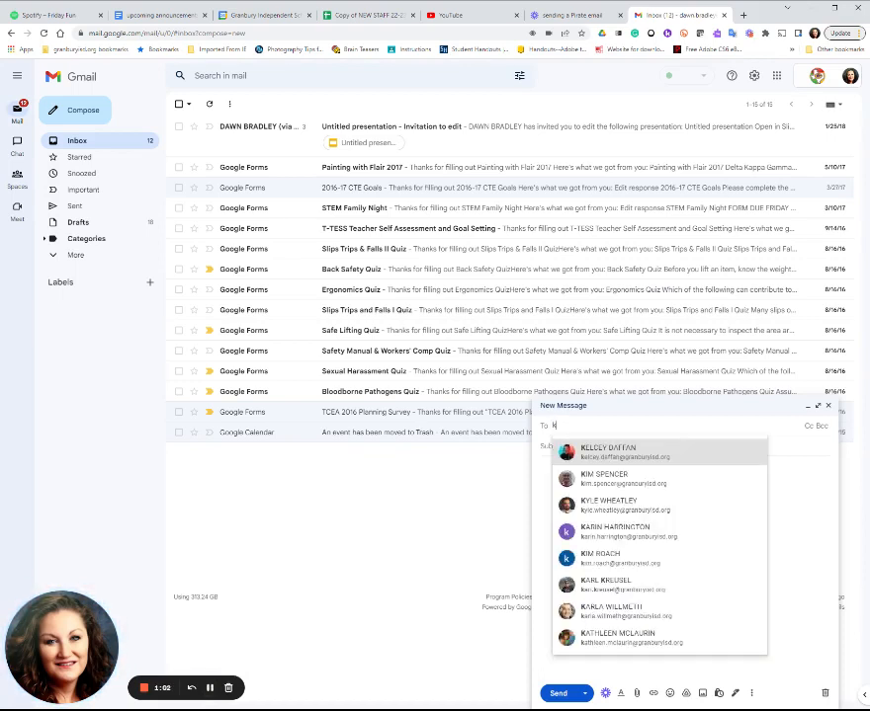
{"action": "type", "text": "e"}
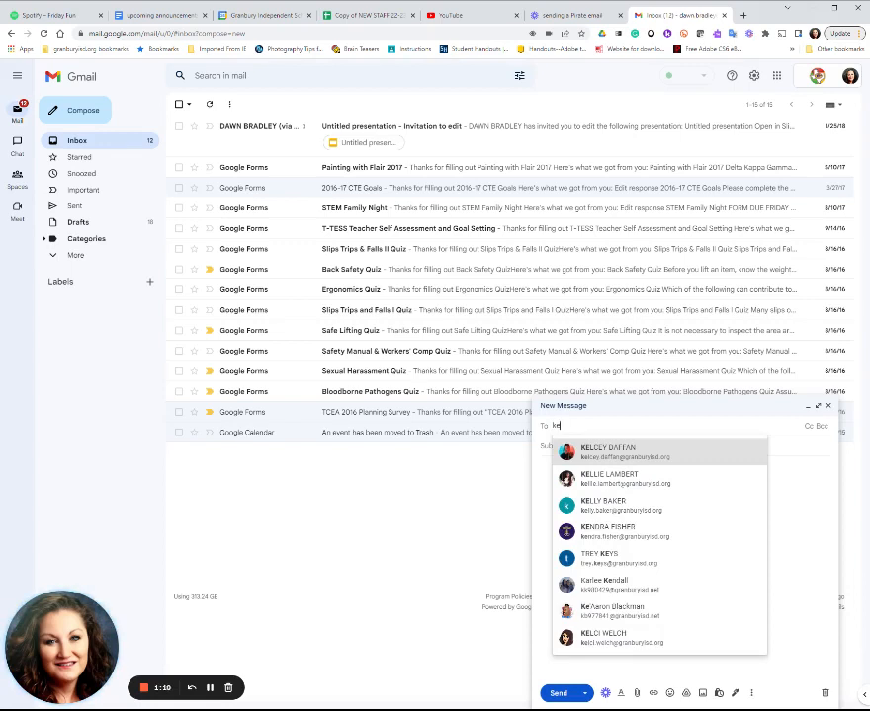
{"action": "key", "text": "BackSpace"}
{"action": "key", "text": "BackSpace"}
{"action": "type", "text": "daff"}
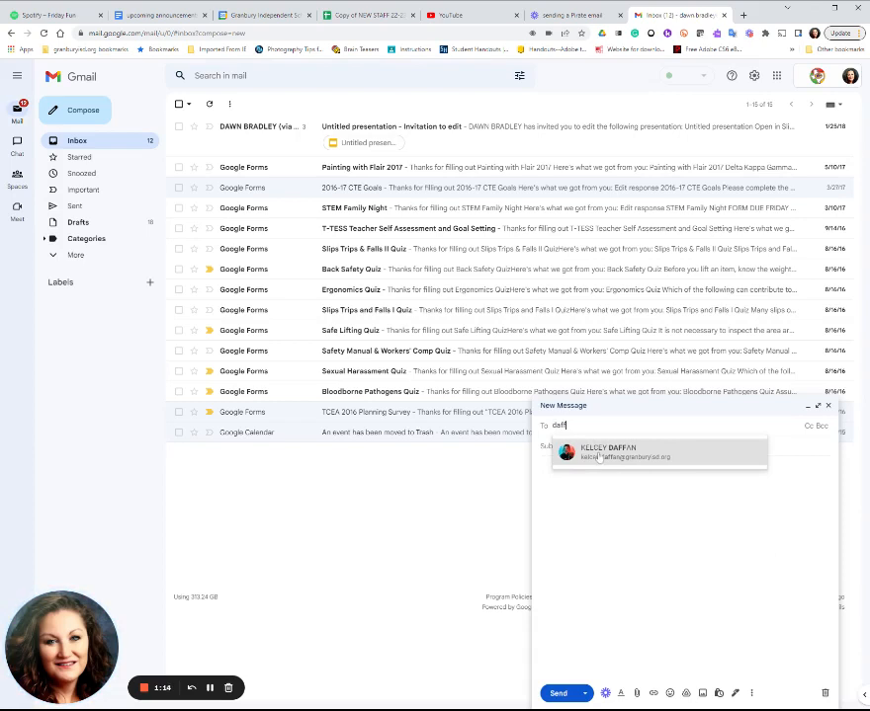
{"action": "mouse_move", "coordinate": [589, 456]}
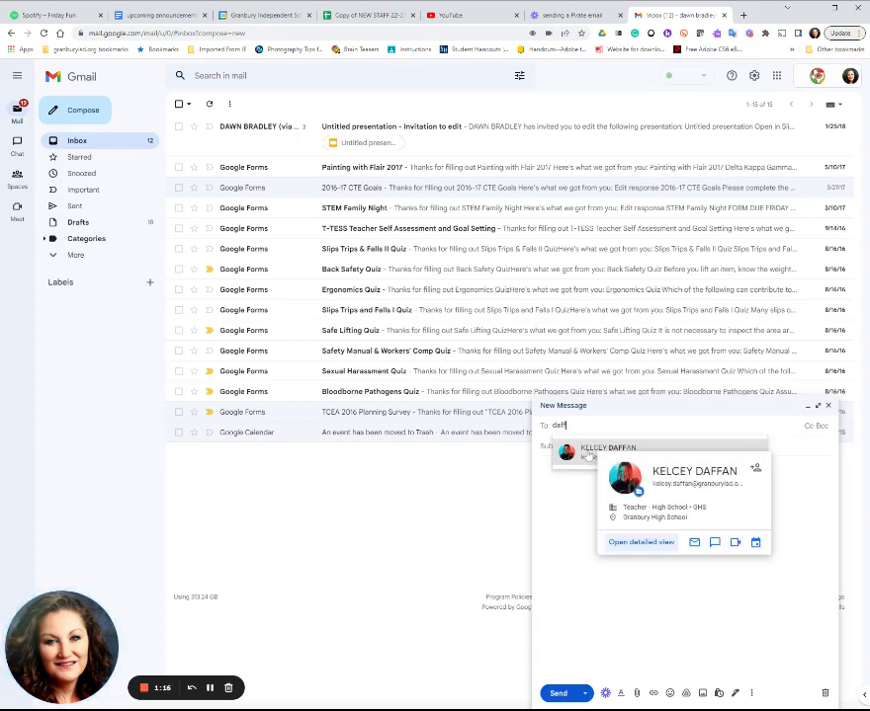
{"action": "left_click", "coordinate": [589, 454]}
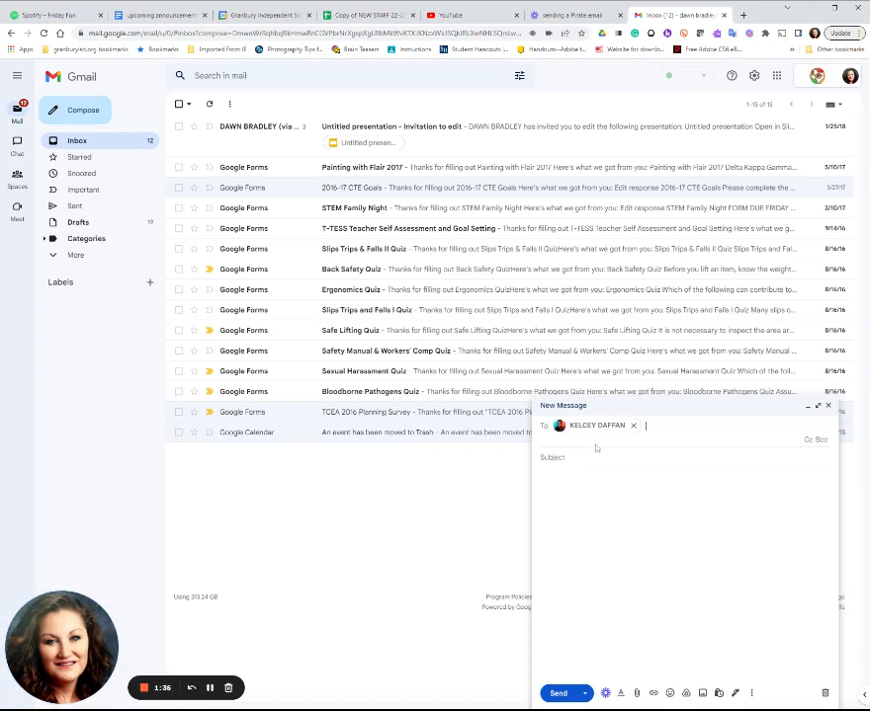
- Show the Cc and Bcc fields and add the sender's own school address as a Bcc recipient
{"action": "left_click", "coordinate": [806, 441]}
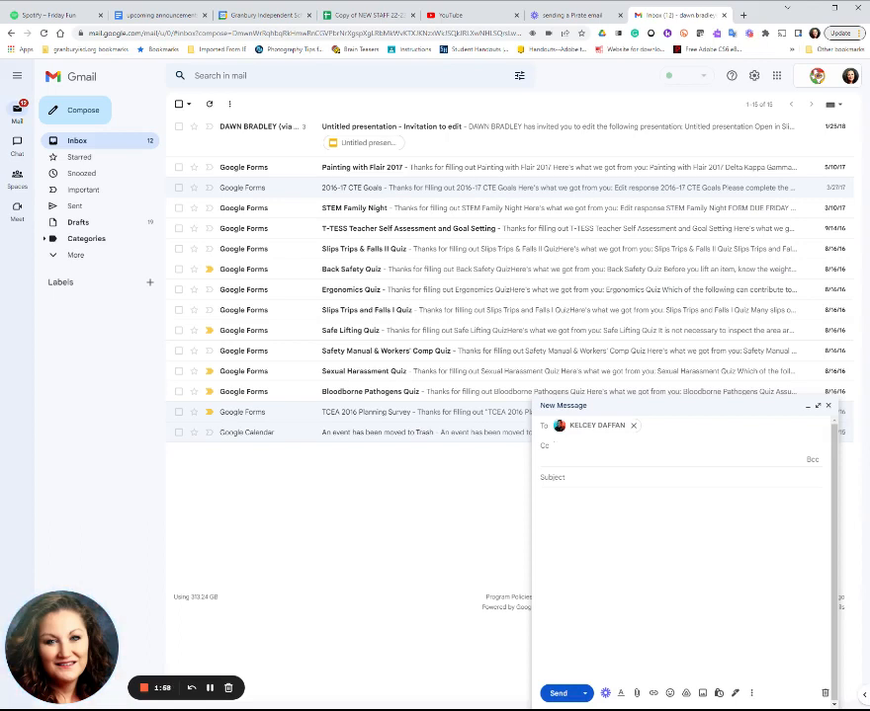
{"action": "left_click", "coordinate": [812, 461]}
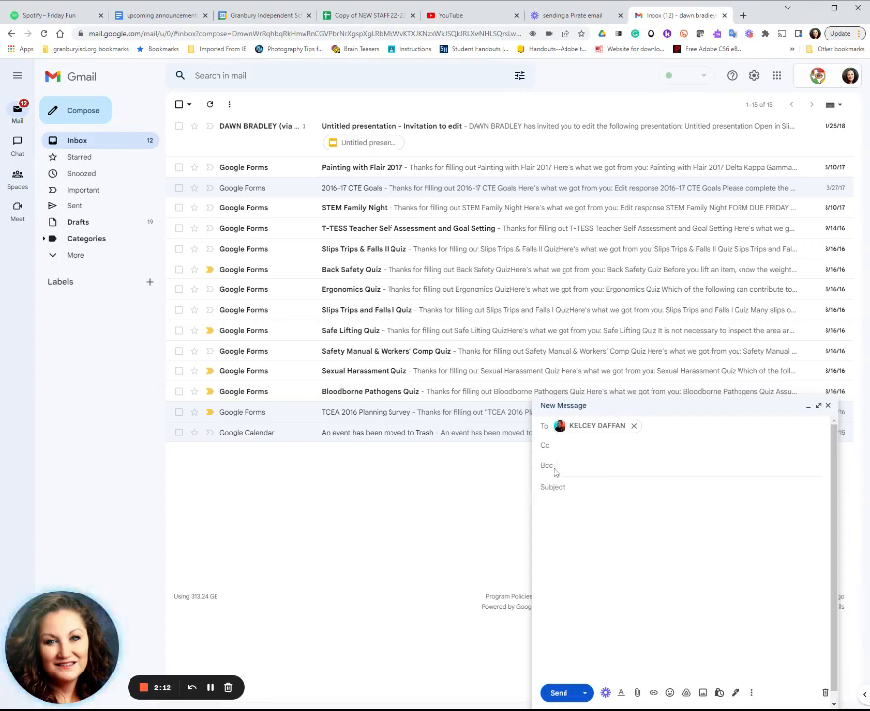
{"action": "type", "text": "dawn.brad"}
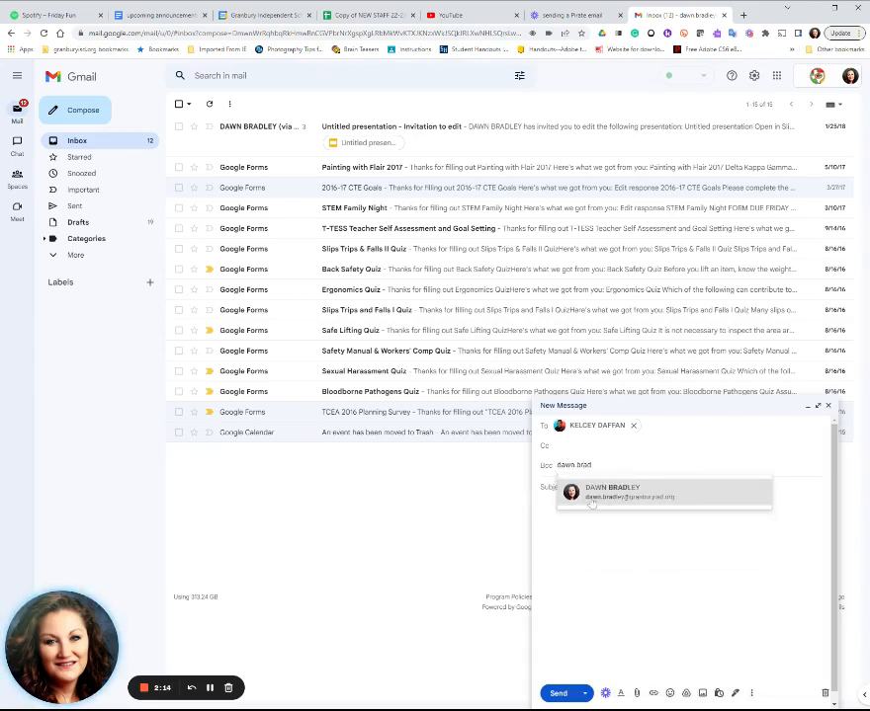
{"action": "left_click", "coordinate": [591, 499]}
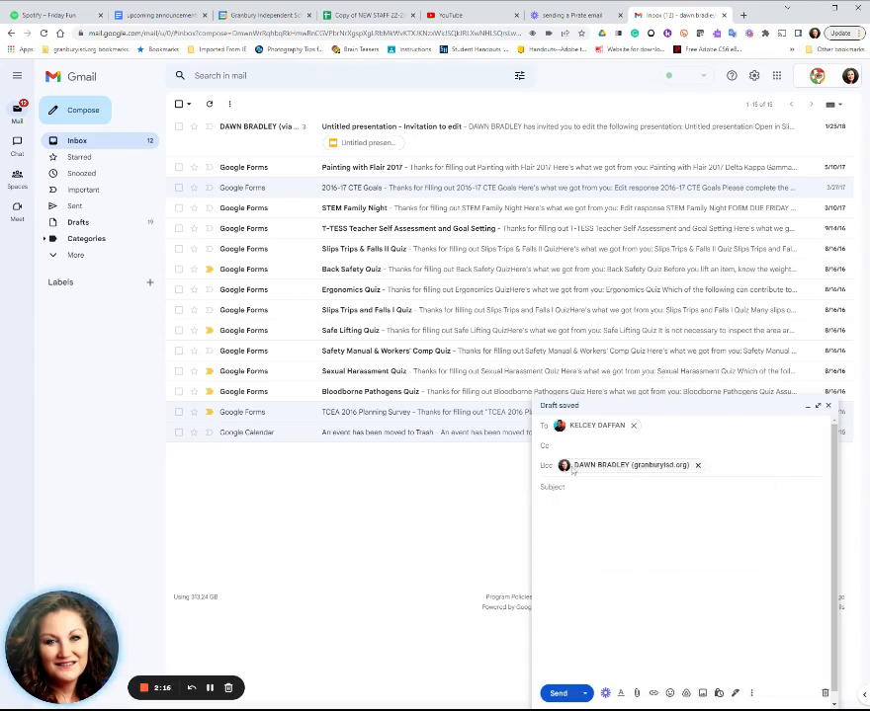
{"action": "mouse_move", "coordinate": [596, 430]}
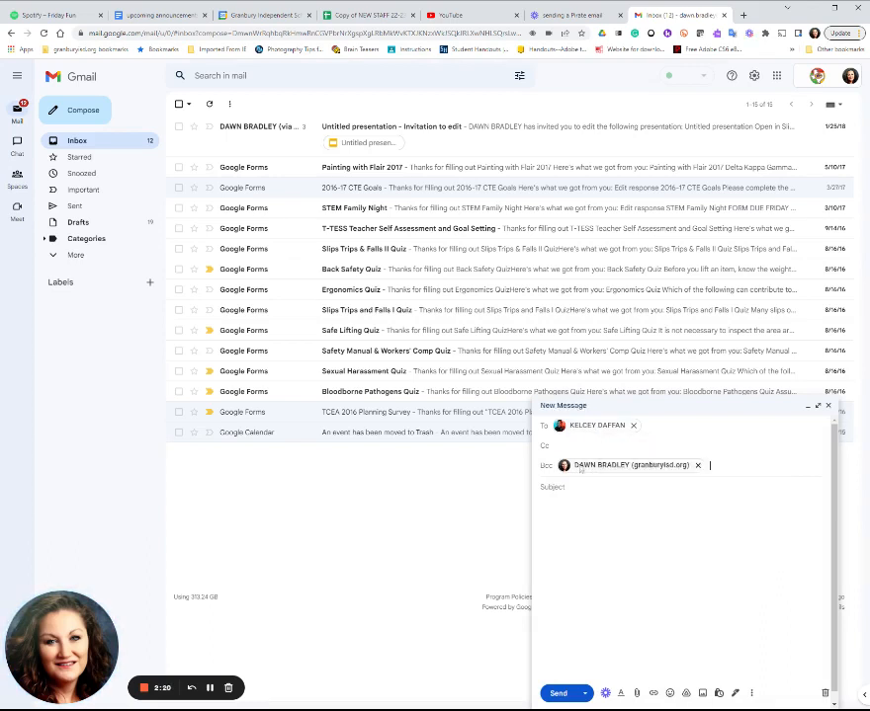
{"action": "mouse_move", "coordinate": [578, 472]}
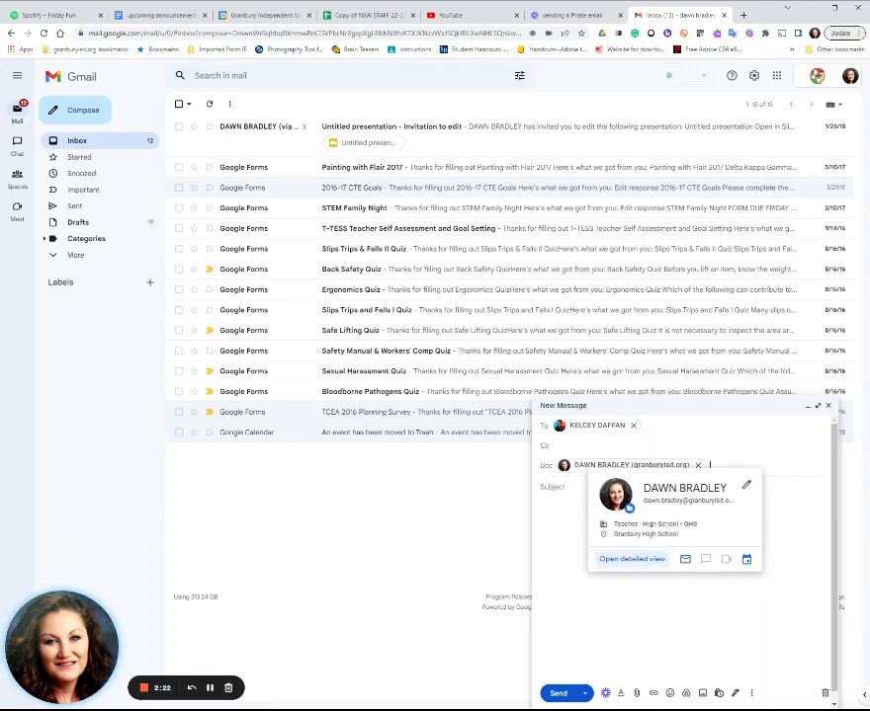
- Enter "Thank You" as the email's subject
{"action": "left_click", "coordinate": [575, 489]}
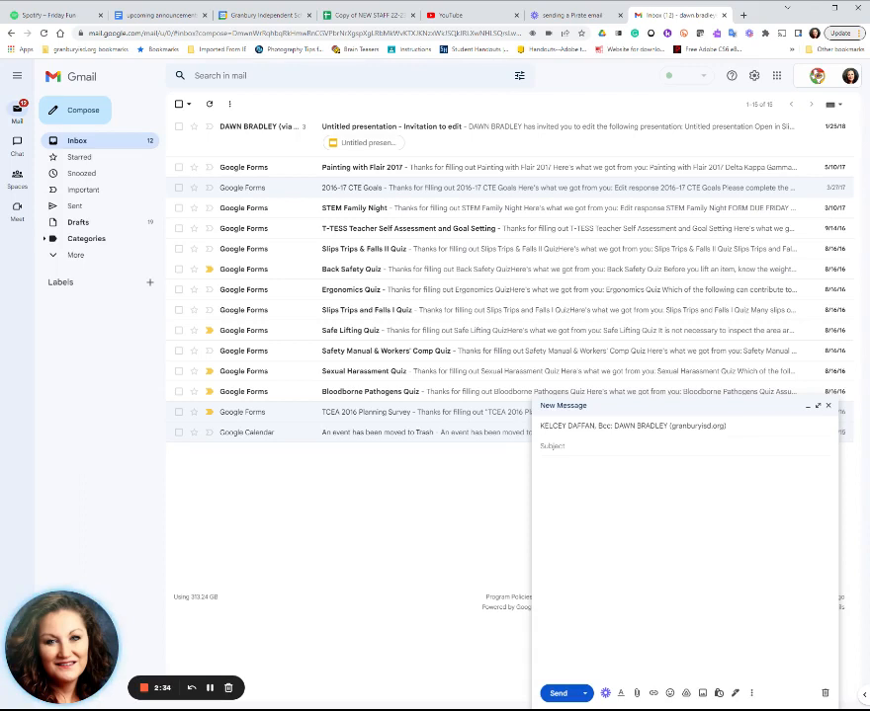
{"action": "type", "text": "Thank You"}
{"action": "key", "text": "Tab"}
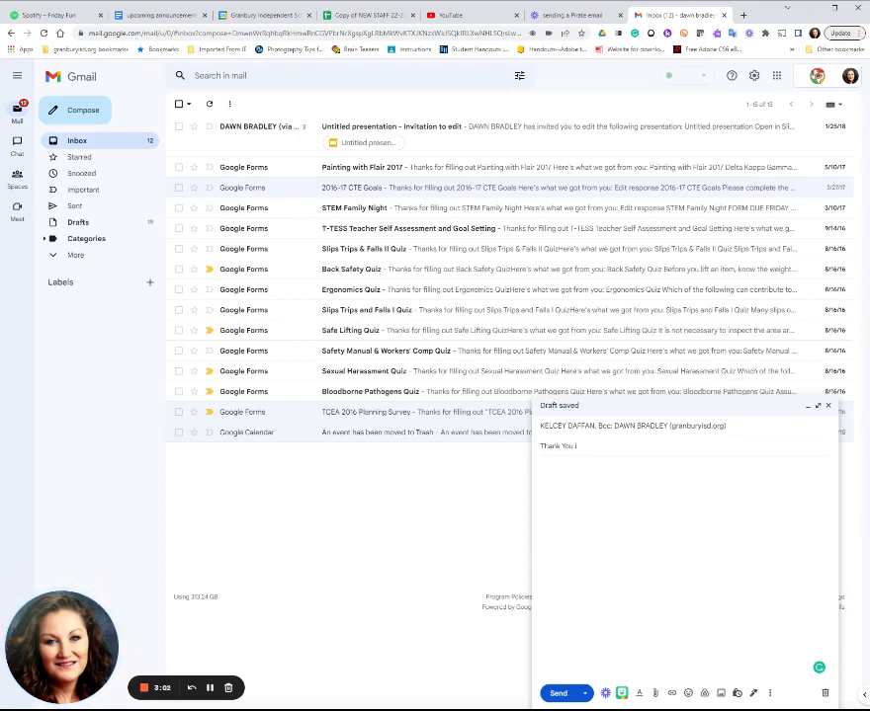
{"action": "type", "text": "for "}
{"action": "type", "text": "being an ama"}
{"action": "type", "text": "izing"}
{"action": "key", "text": "BackSpace"}
{"action": "key", "text": "BackSpace"}
{"action": "key", "text": "BackSpace"}
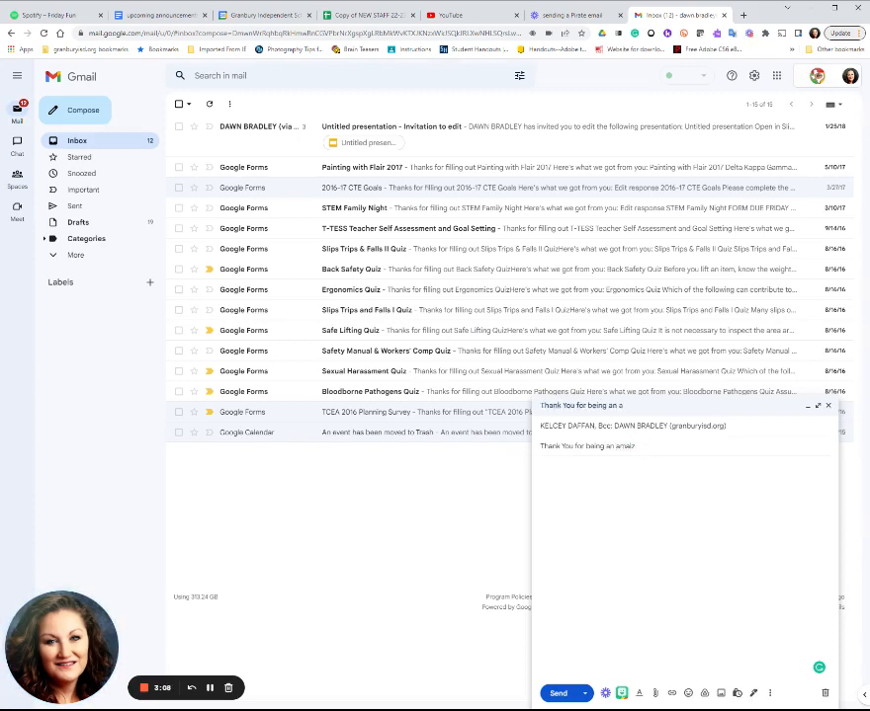
{"action": "type", "text": "zing art teacher last year"}
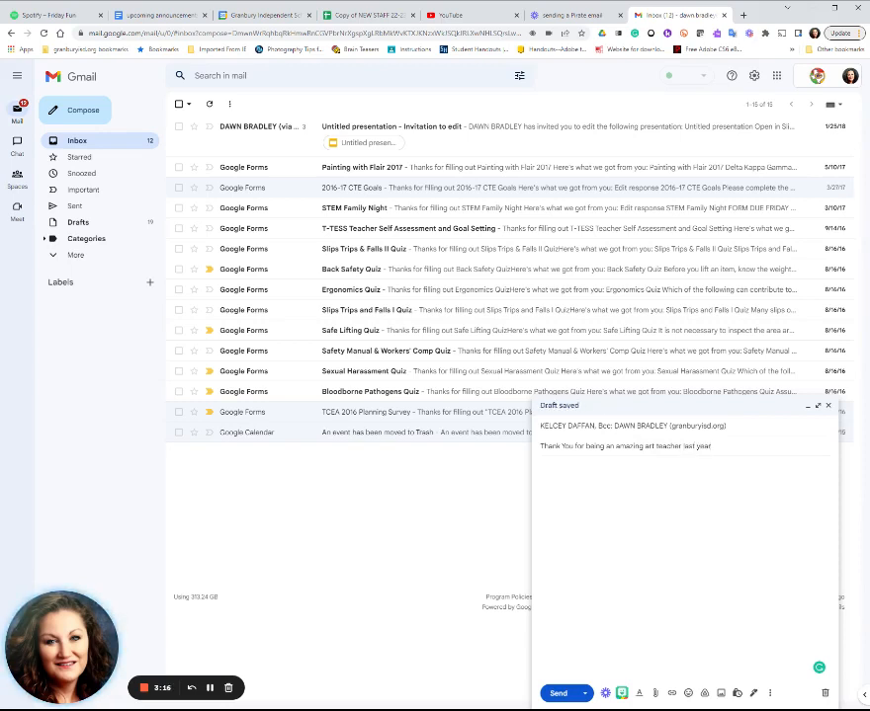
{"action": "left_click_drag", "start_coordinate": [575, 446], "coordinate": [711, 446]}
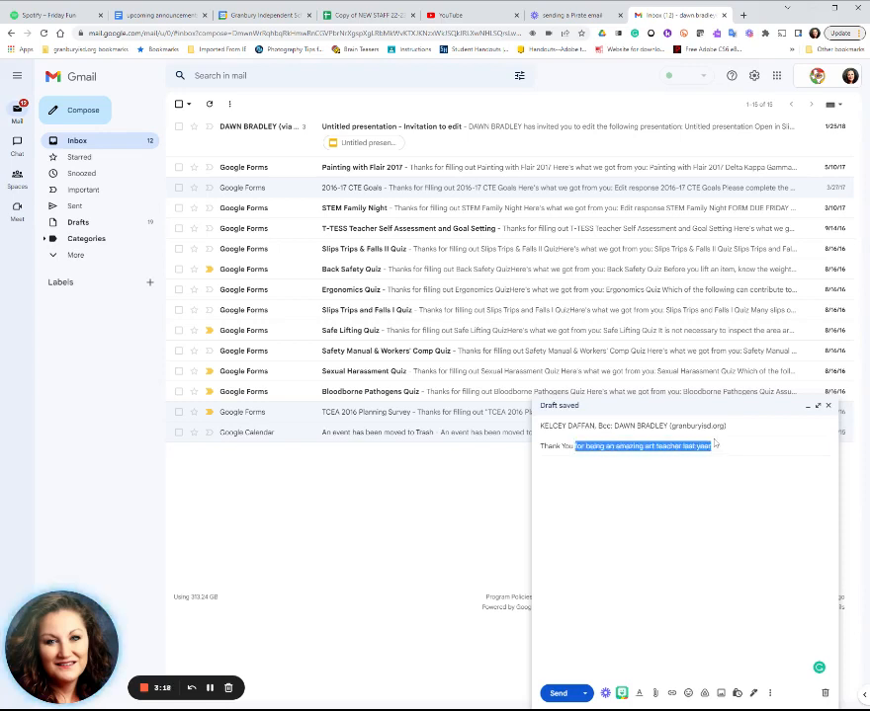
{"action": "key", "text": "BackSpace"}
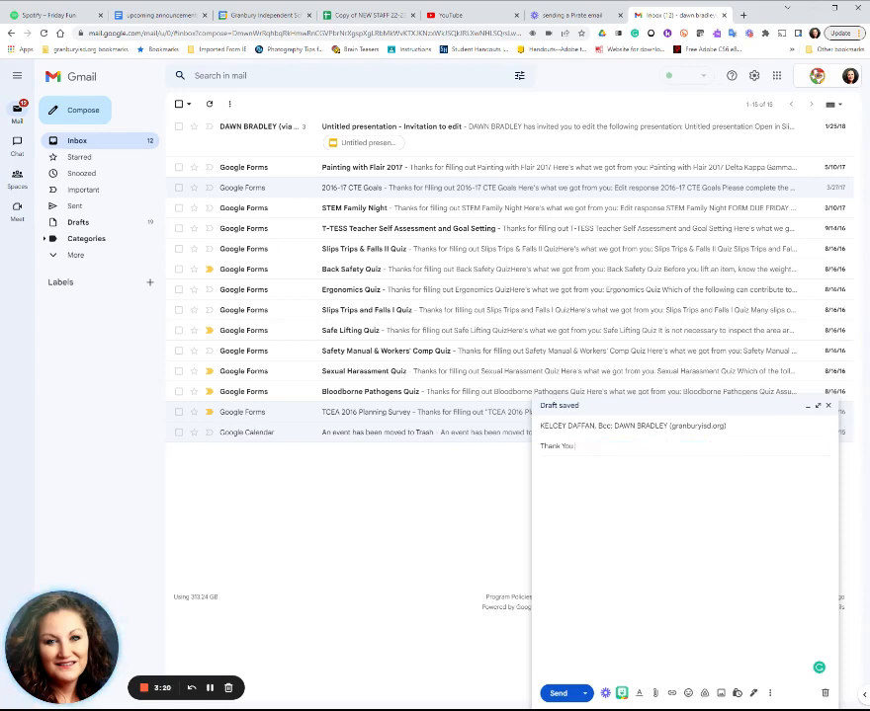
- Begin the message body with the greeting "Dear Ms." plus the teacher's surname and a comma
{"action": "key", "text": "Tab"}
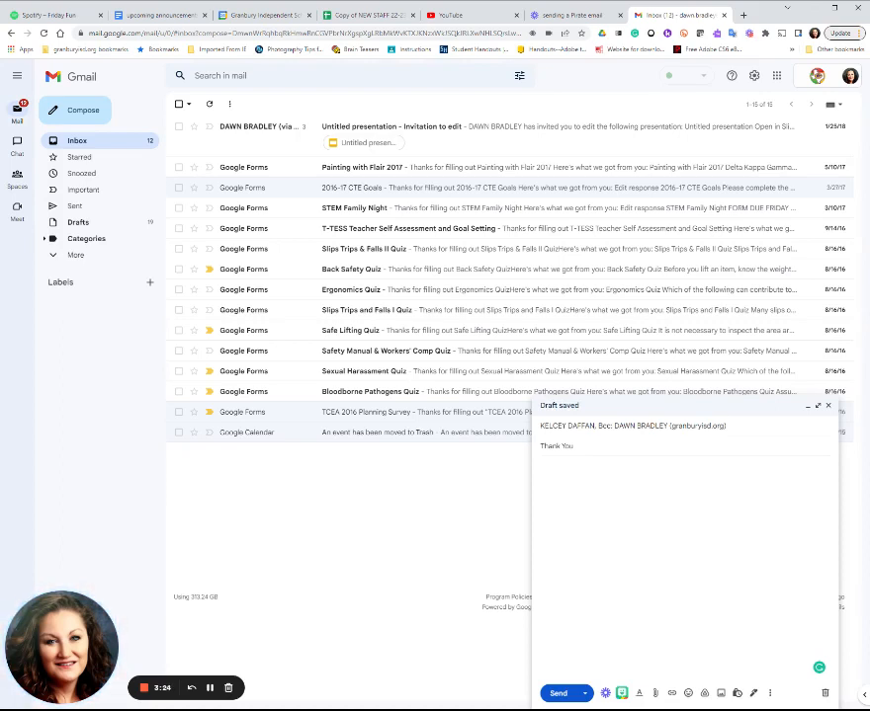
{"action": "type", "text": "Dear Ms"}
{"action": "type", "text": "De"}
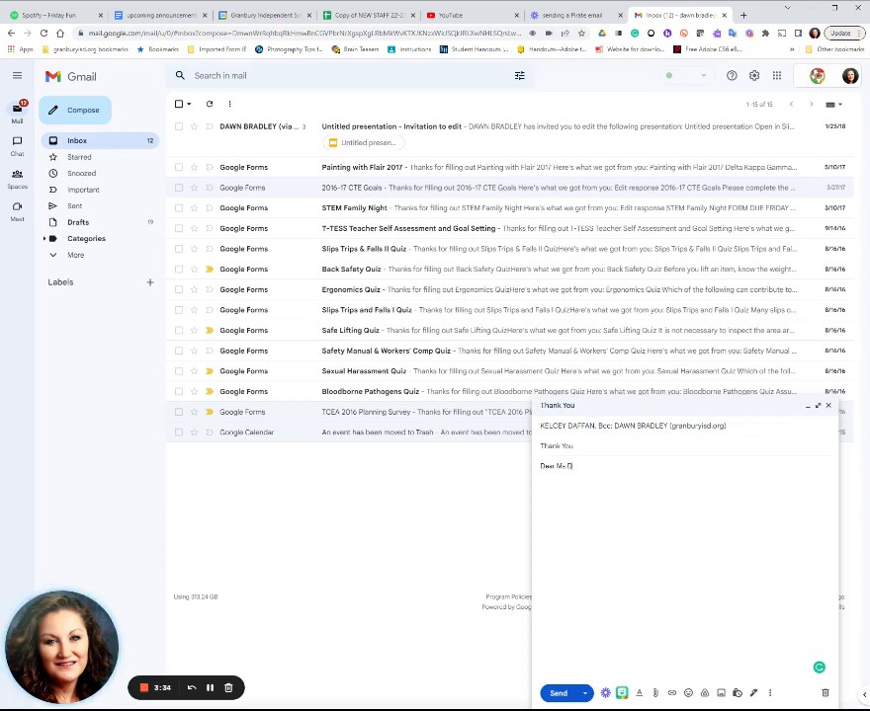
{"action": "type", "text": "ffan,"}
{"action": "key", "text": "Return"}
- Write the paragraph "Thank you for being an amazing teacher last year. I really appreciate how hard you worked to teach me how to draw."
{"action": "type", "text": "Thank you for b"}
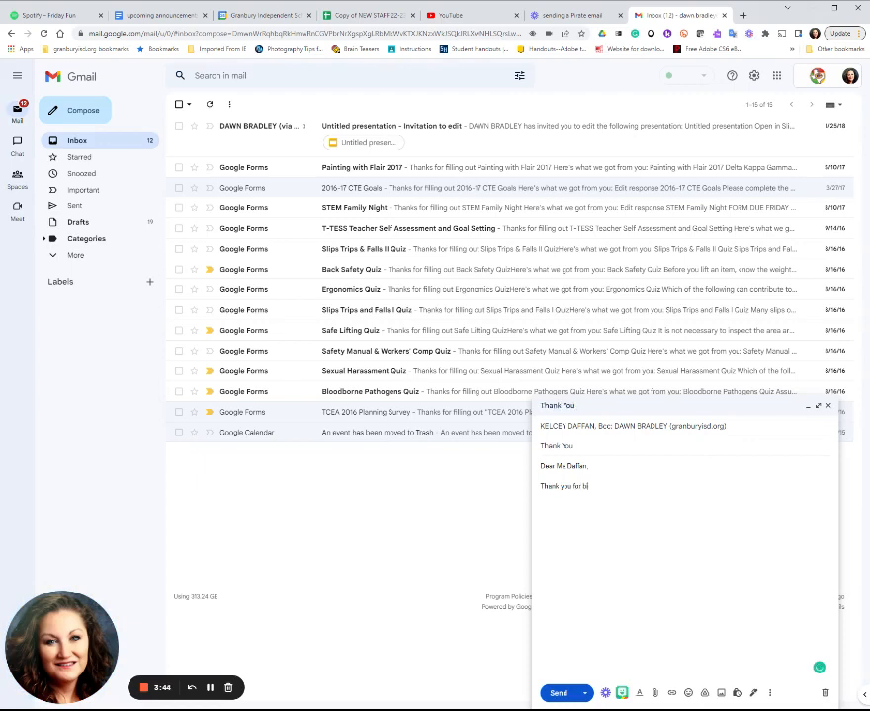
{"action": "type", "text": "eing an ama"}
{"action": "type", "text": "zing teacher las"}
{"action": "type", "text": "ty"}
{"action": "type", "text": "year. I rea"}
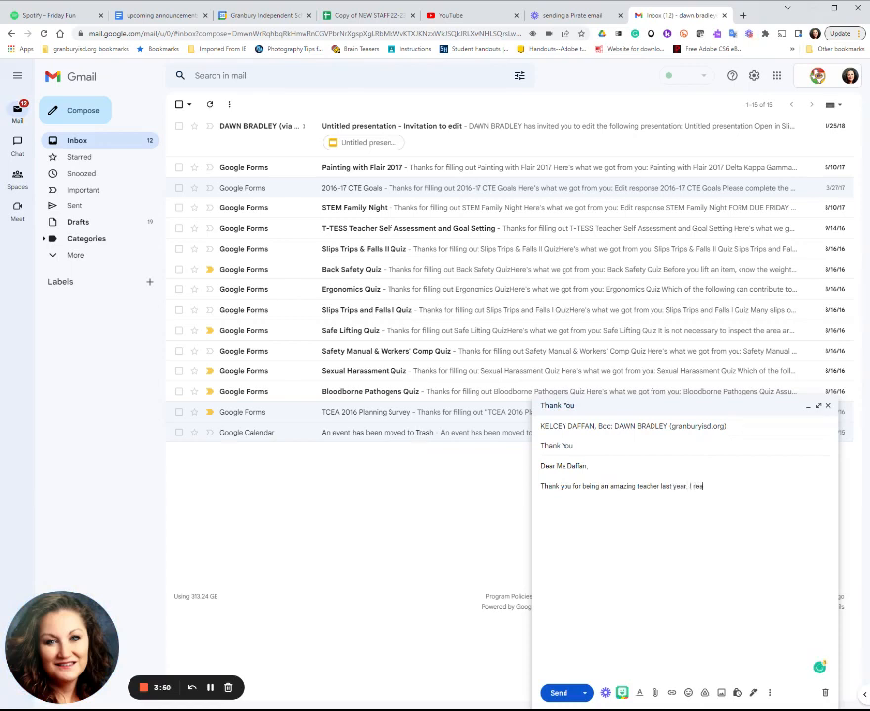
{"action": "type", "text": "lly appreciate how hard you worked to tea"}
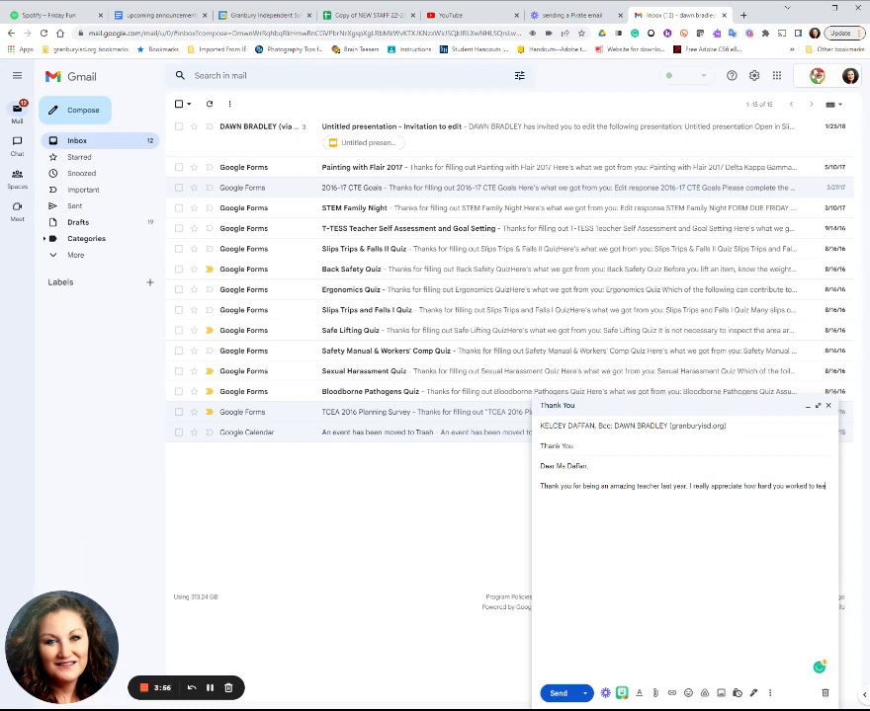
{"action": "type", "text": "che me how to draw"}
{"action": "double_click", "coordinate": [691, 487]}
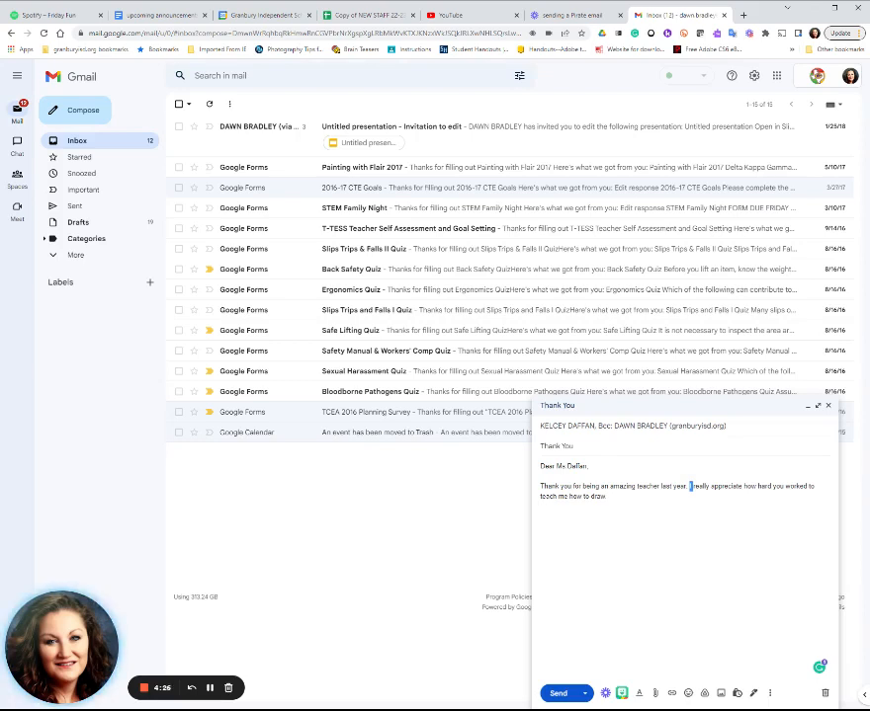
- Close the message with "Sincerely,", the sender's full name and "1st period graphics" on the line beneath it
{"action": "left_click", "coordinate": [609, 497]}
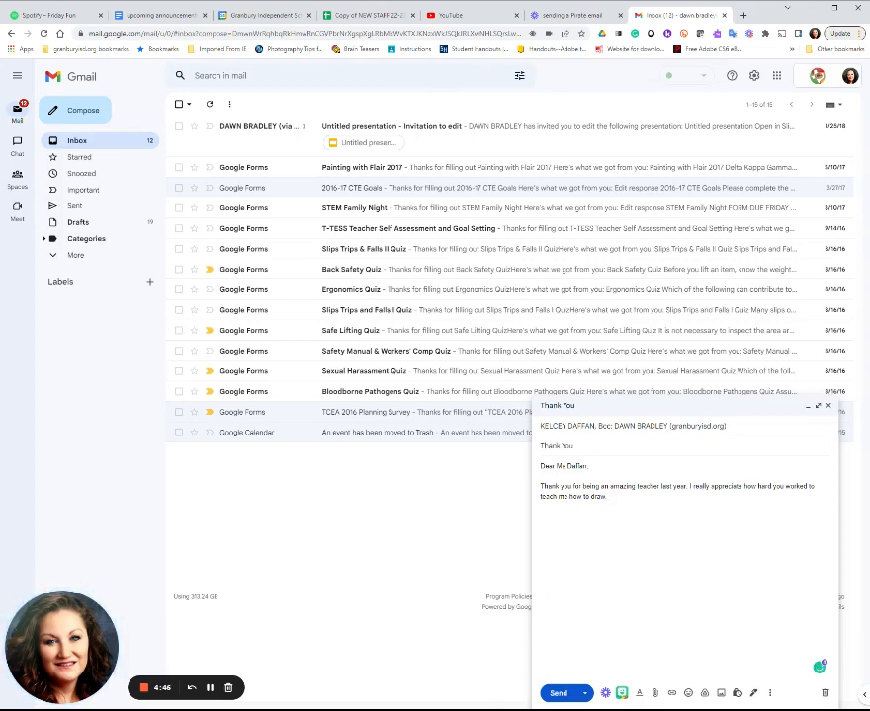
{"action": "type", "text": "Sincerely,"}
{"action": "key", "text": "Return"}
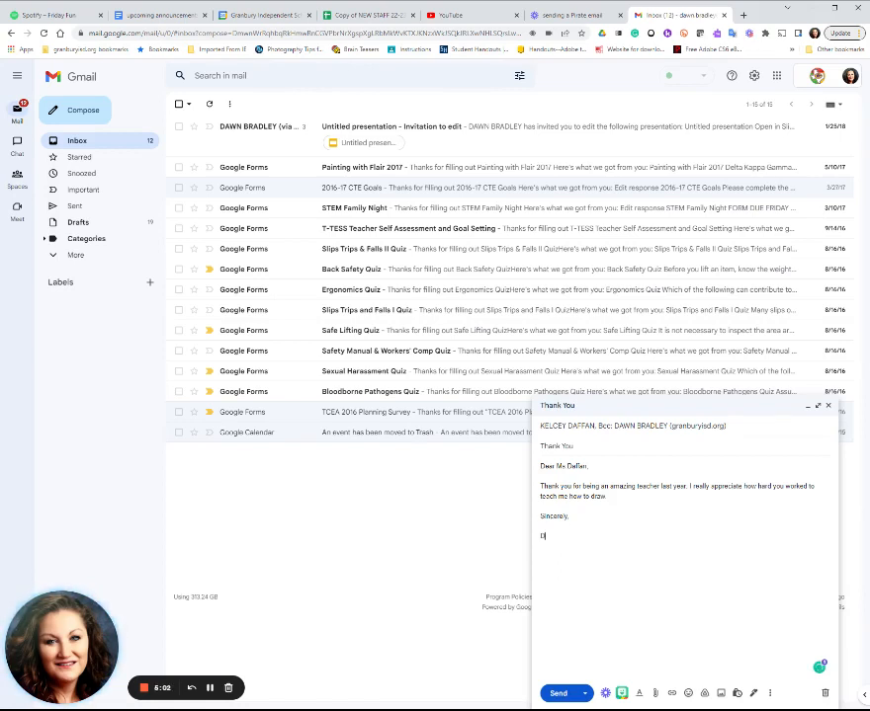
{"action": "type", "text": "Dawn Bradley"}
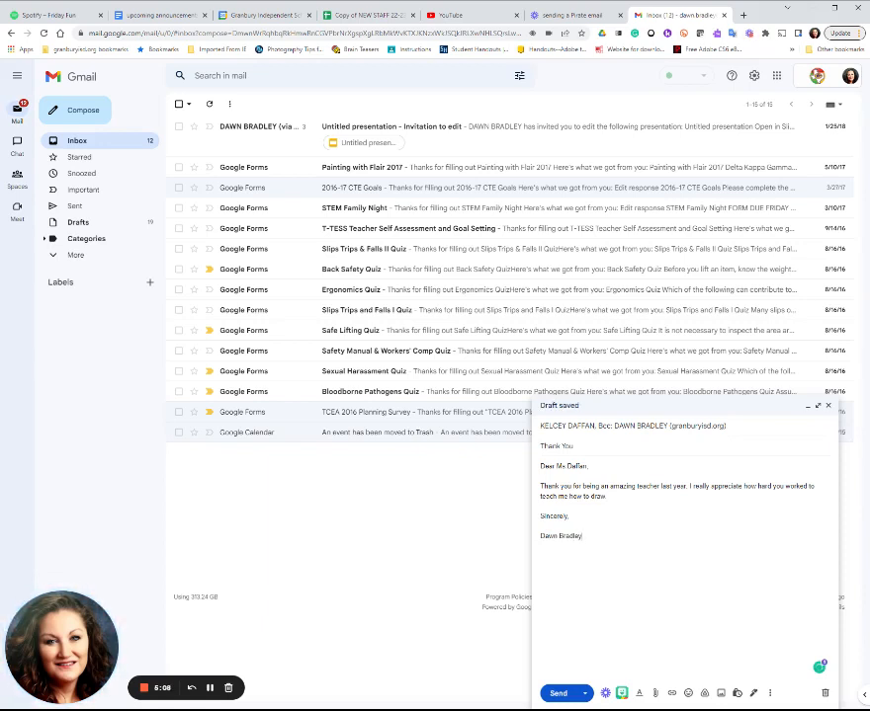
{"action": "key", "text": "Return"}
{"action": "type", "text": "Ist period graphics"}
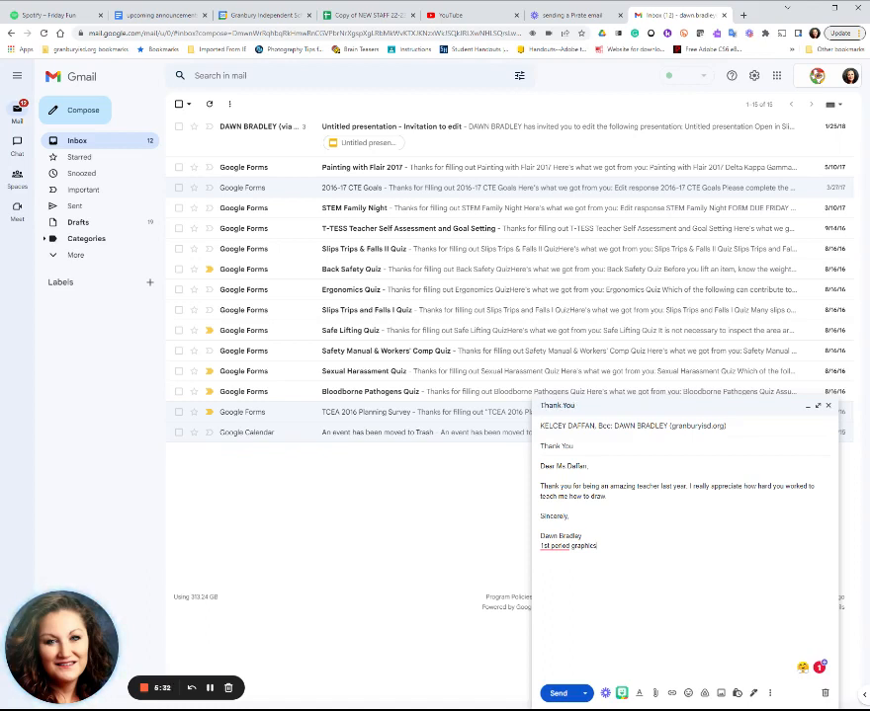
- Attach the file FootballLogo TEMPLATE.ai to the email
{"action": "left_click", "coordinate": [656, 695]}
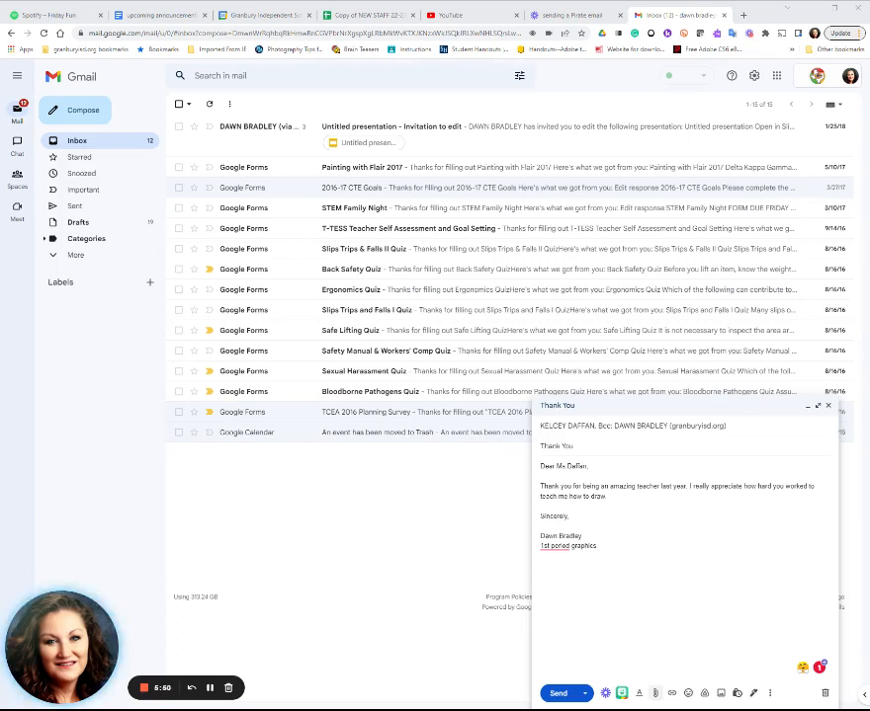
{"action": "left_click", "coordinate": [639, 274]}
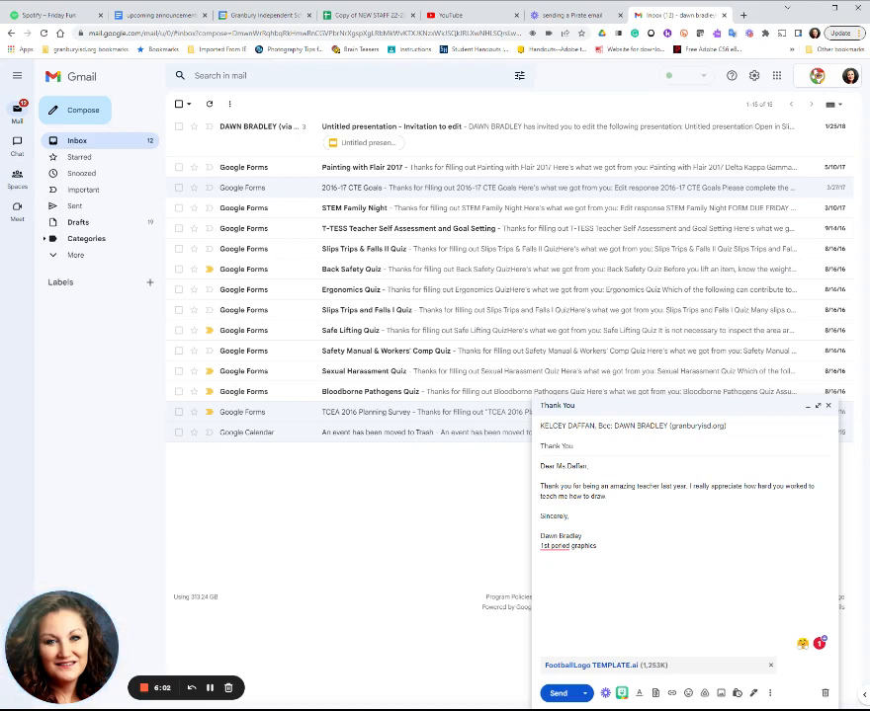
- Add a line below the paragraph: "Since you are one of my favorite teachers, I wanted to share this graphic that I made with you."
{"action": "key", "text": "Return"}
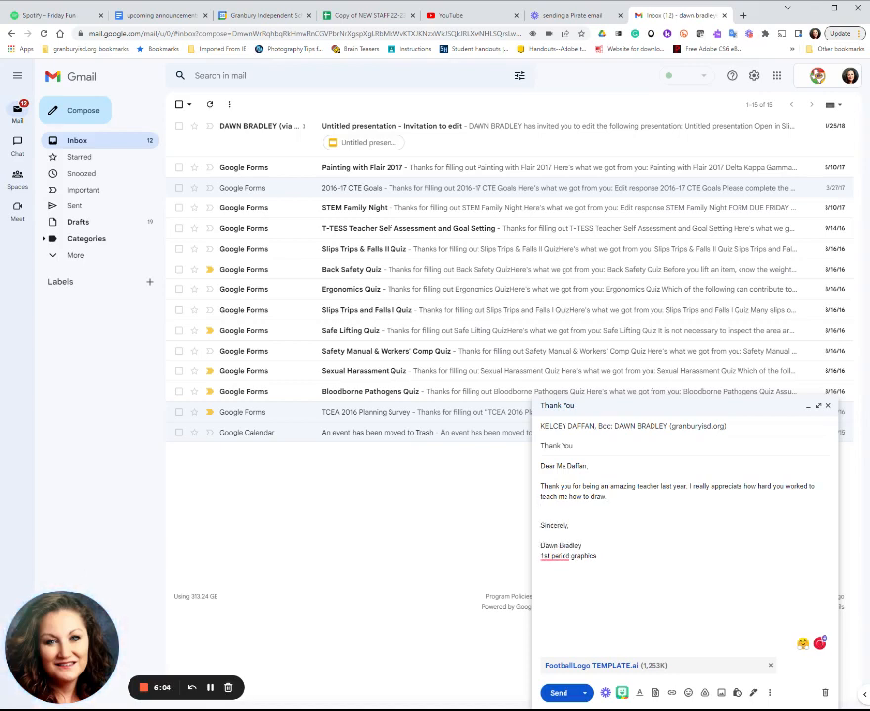
{"action": "type", "text": "Since you are one of my favorite"}
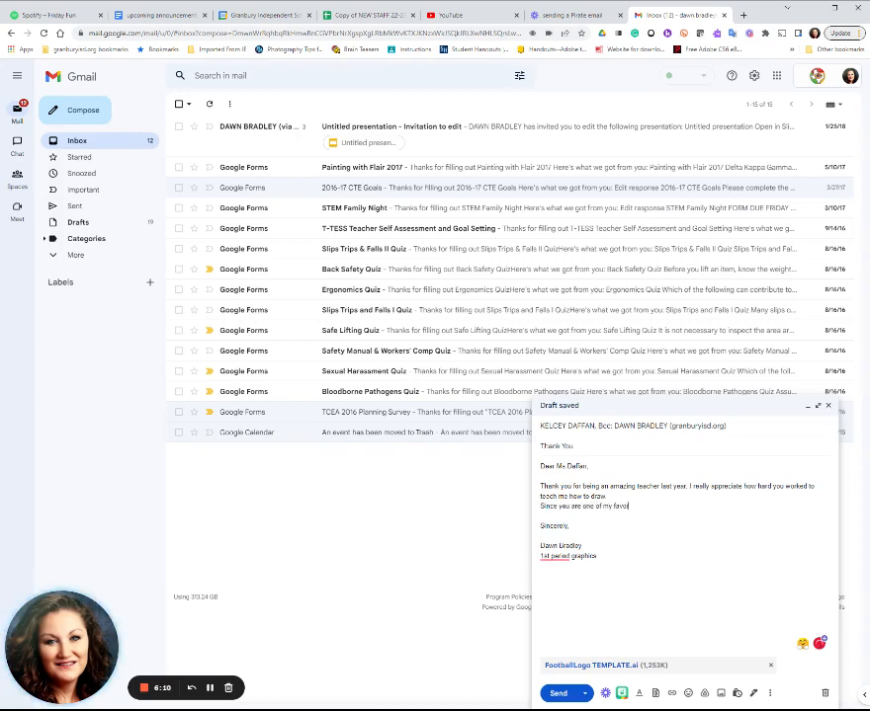
{"action": "type", "text": " teachers, "}
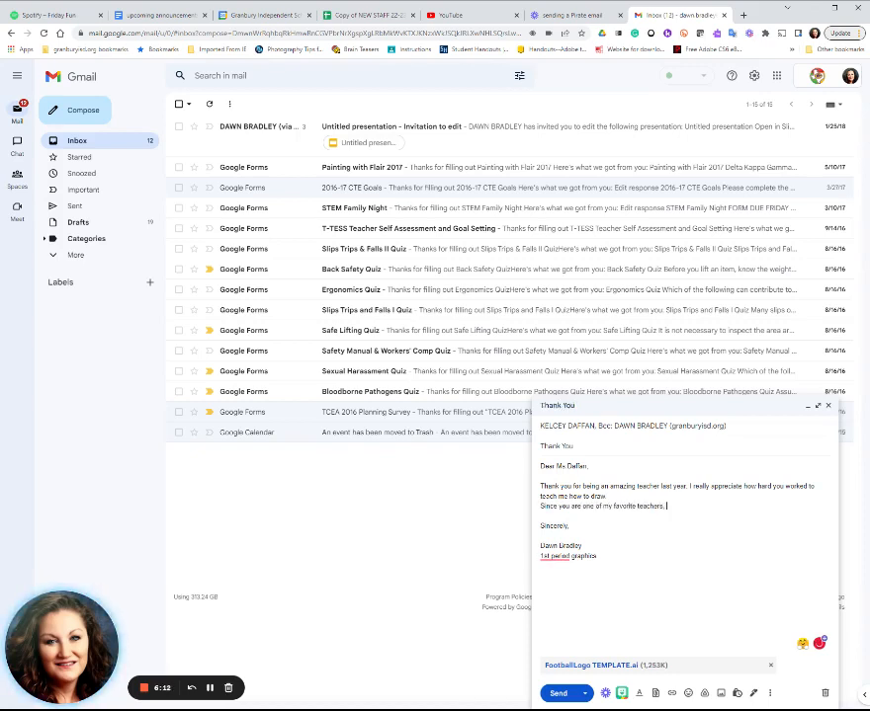
{"action": "type", "text": "I wanted to share"}
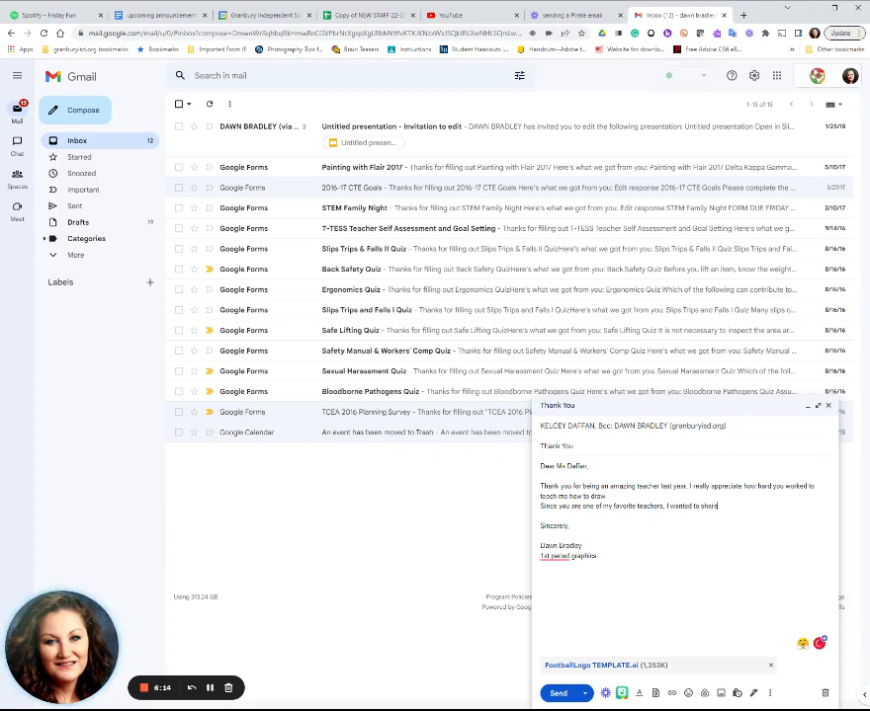
{"action": "type", "text": " this graphic with you"}
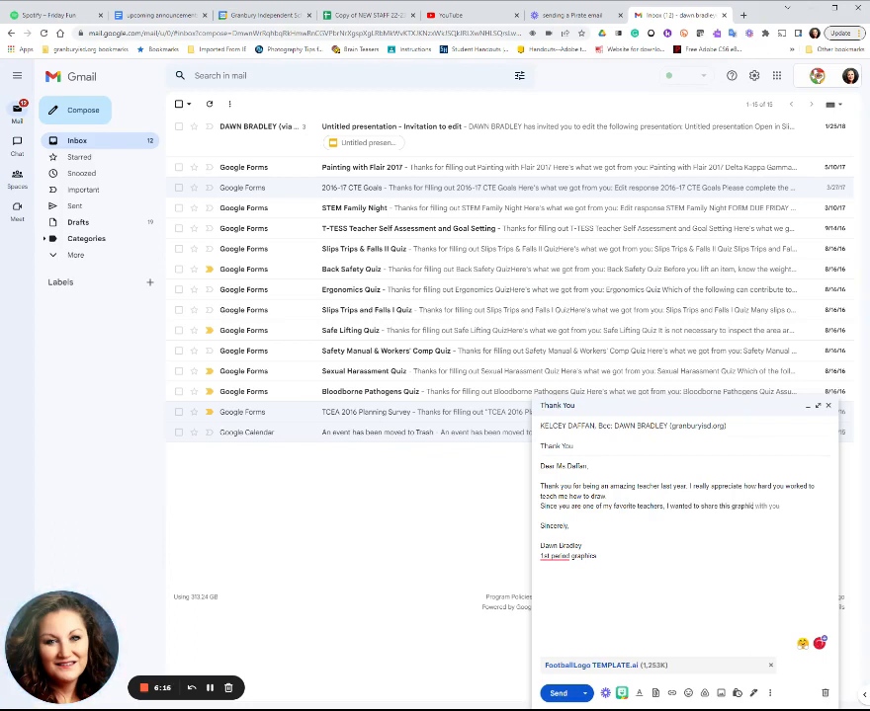
{"action": "key", "text": "BackSpace"}
{"action": "key", "text": "BackSpace"}
{"action": "key", "text": "BackSpace"}
{"action": "key", "text": "BackSpace"}
{"action": "key", "text": "BackSpace"}
{"action": "key", "text": "BackSpace"}
{"action": "key", "text": "BackSpace"}
{"action": "key", "text": "BackSpace"}
{"action": "type", "text": "that I made"}
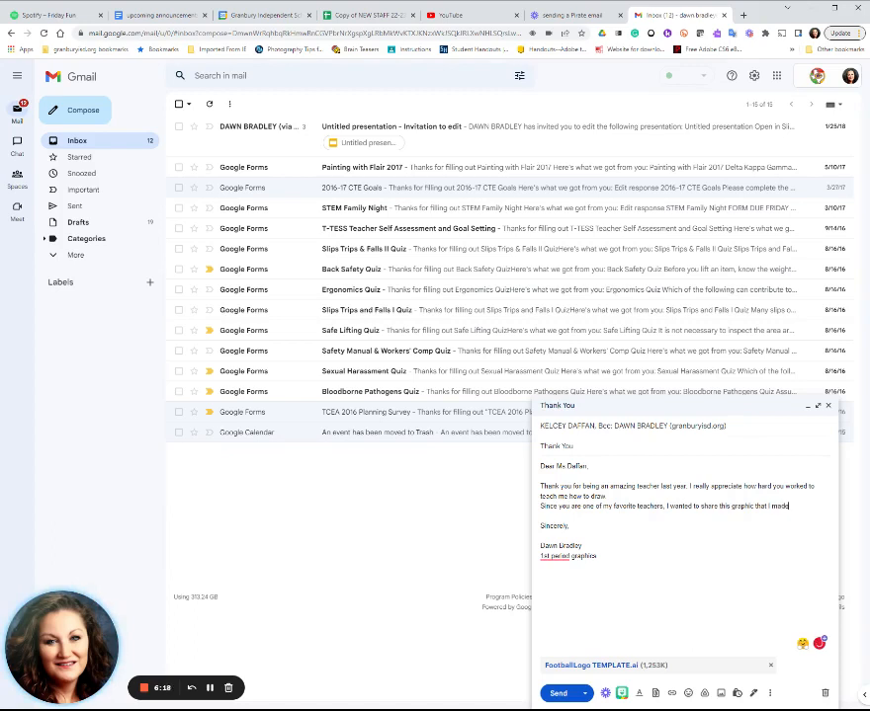
{"action": "type", "text": "."}
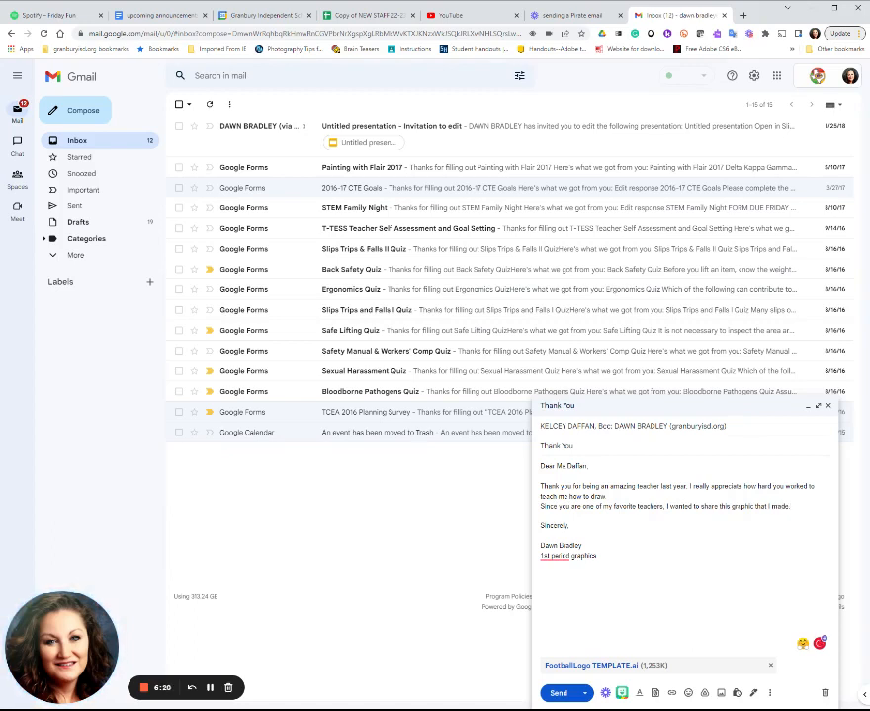
{"action": "key", "text": "BackSpace"}
{"action": "type", "text": "with you"}
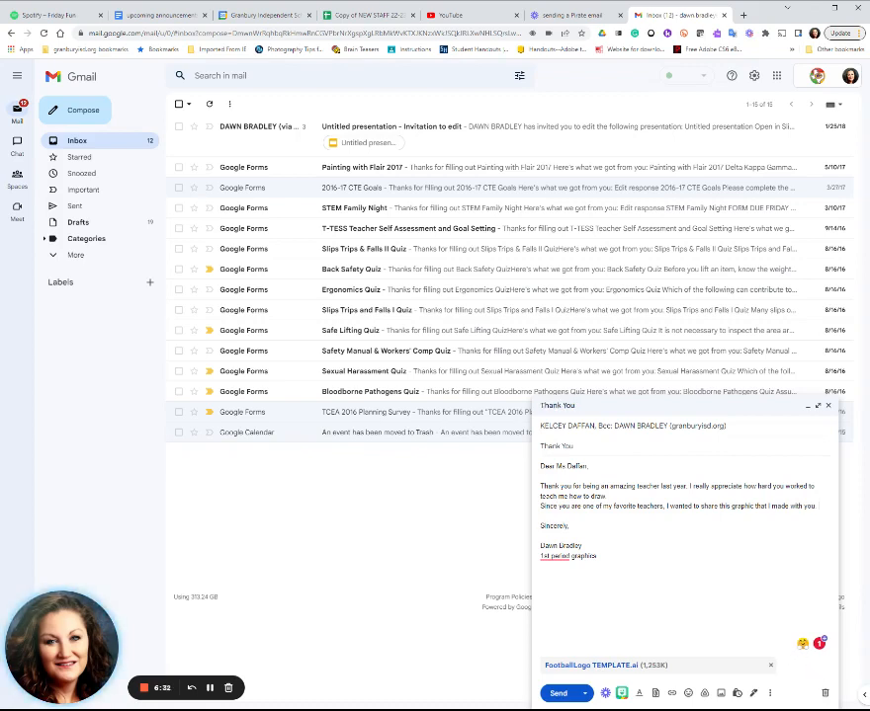
- Check the email's spelling and accept the suggested hyphenation "1st-period" in the line beneath the sender's name
{"action": "left_click", "coordinate": [770, 695]}
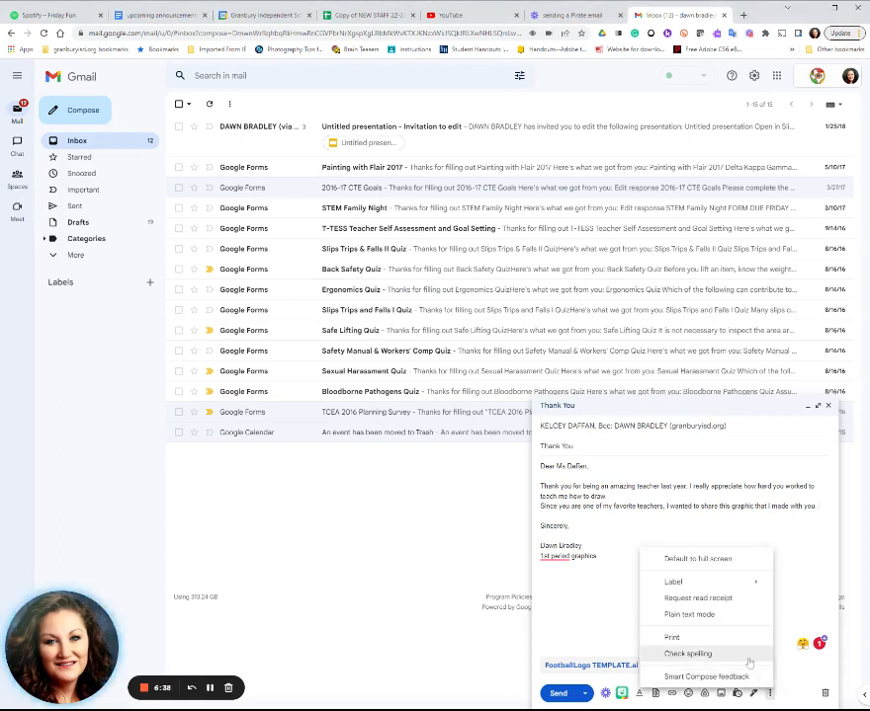
{"action": "left_click", "coordinate": [749, 655]}
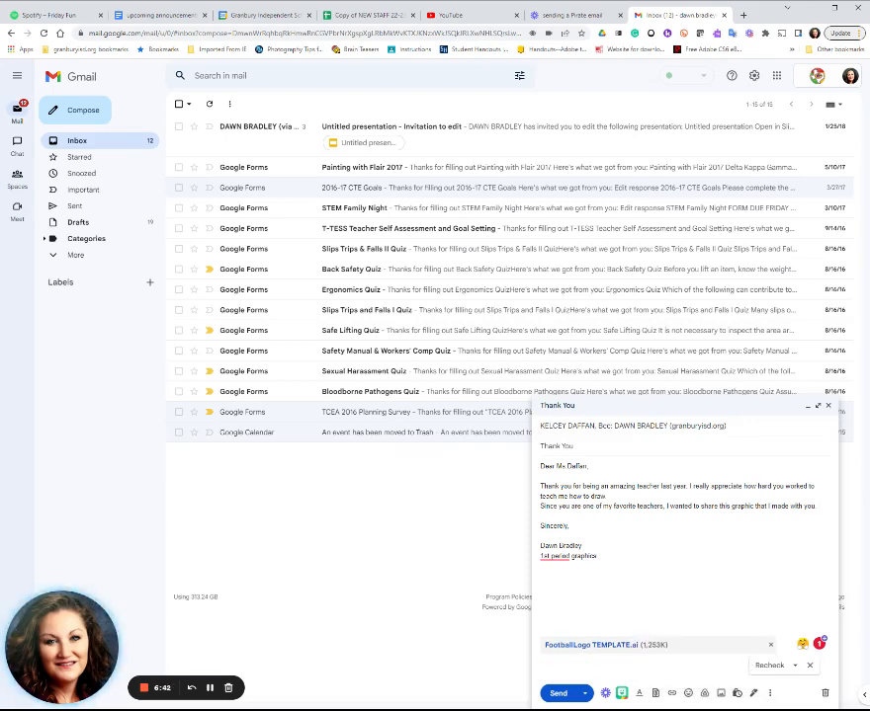
{"action": "mouse_move", "coordinate": [555, 556]}
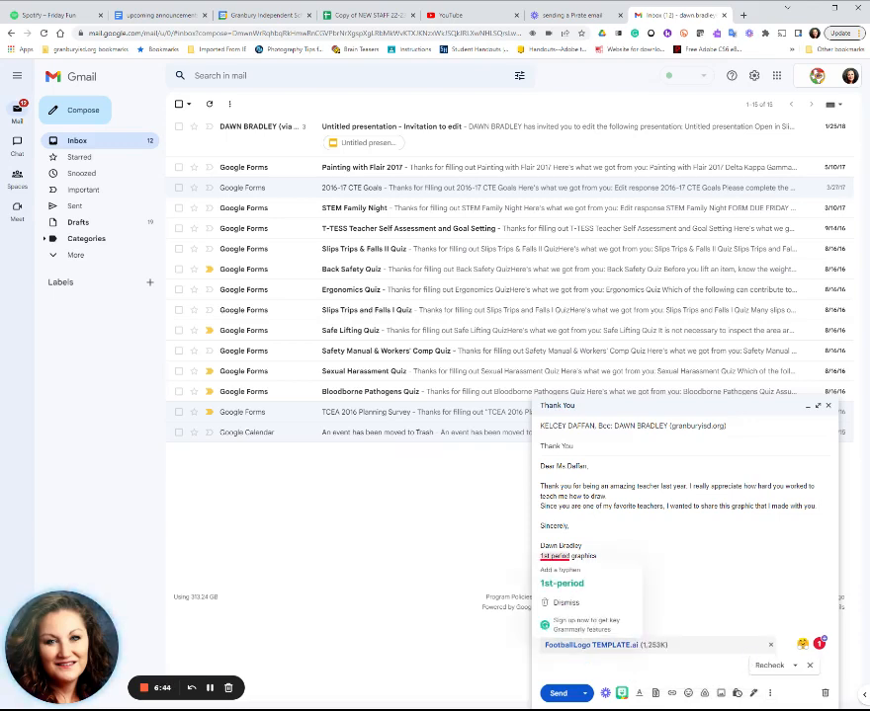
{"action": "left_click", "coordinate": [567, 584]}
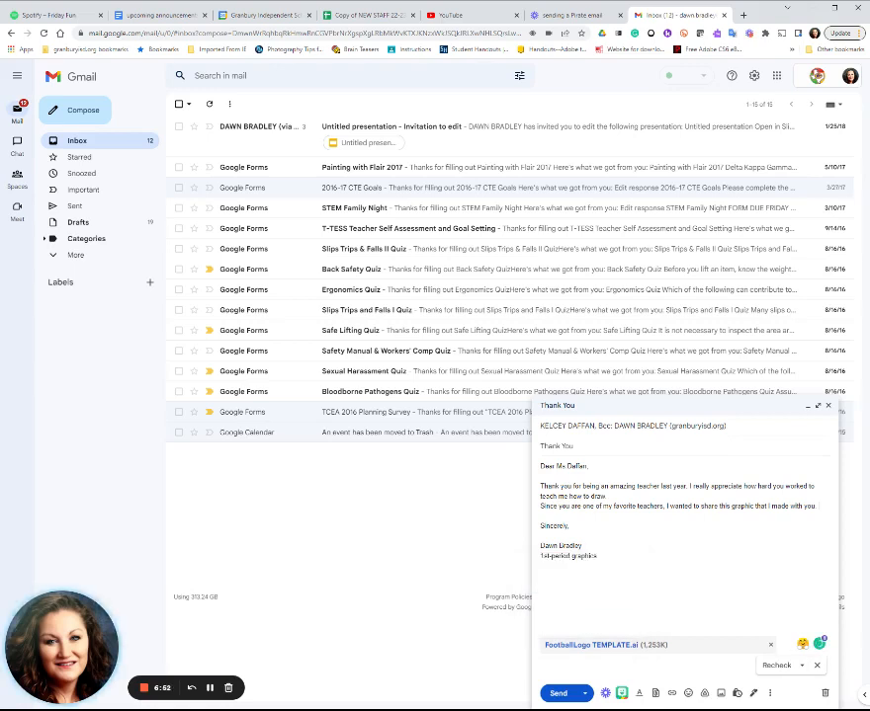
{"action": "left_click", "coordinate": [768, 694]}
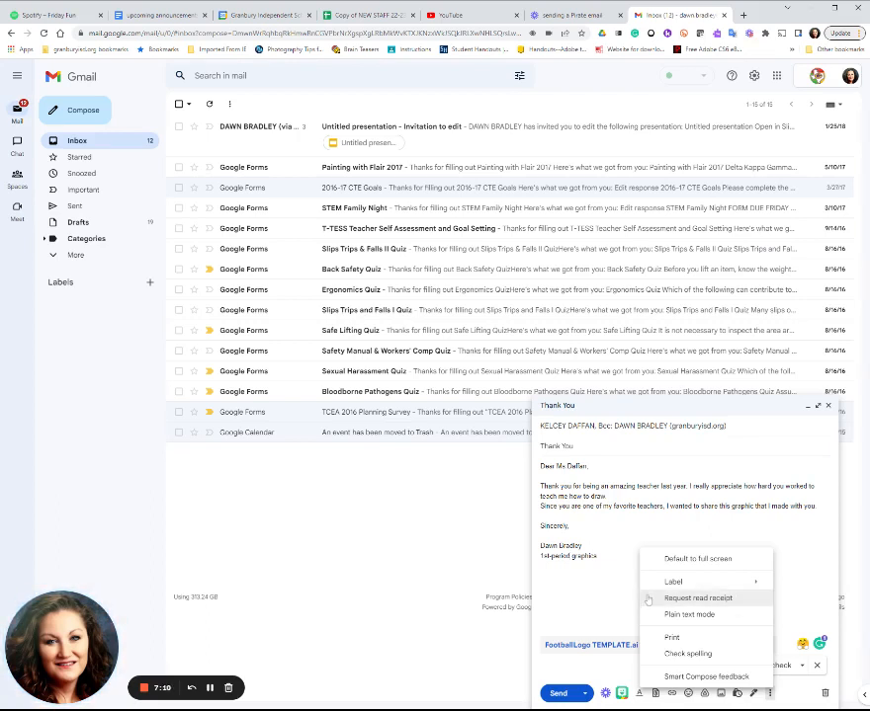
{"action": "left_click", "coordinate": [597, 556]}
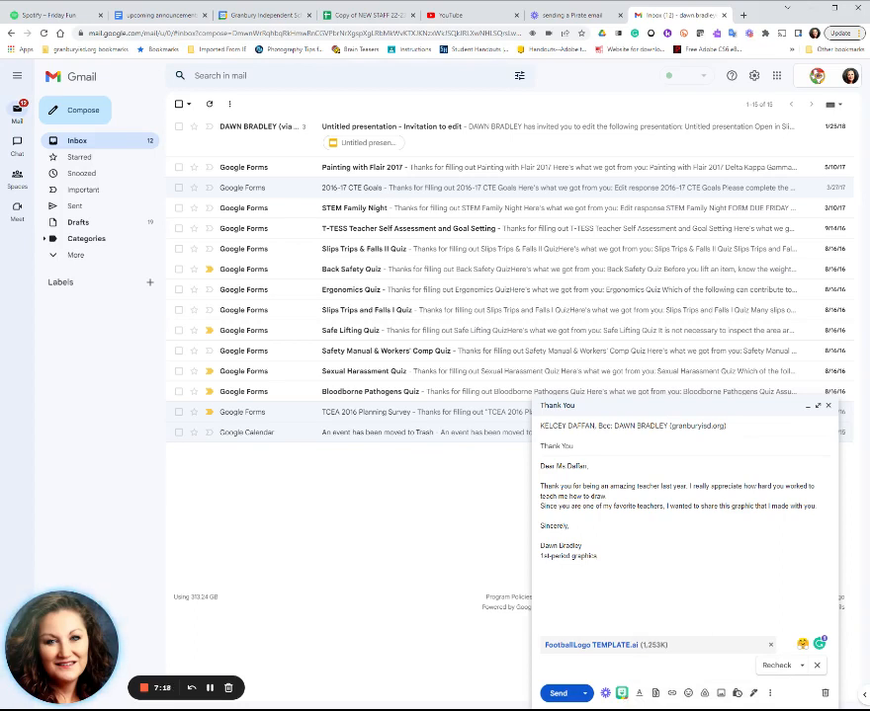
- Display the text formatting options for the email message
{"action": "left_click", "coordinate": [640, 695]}
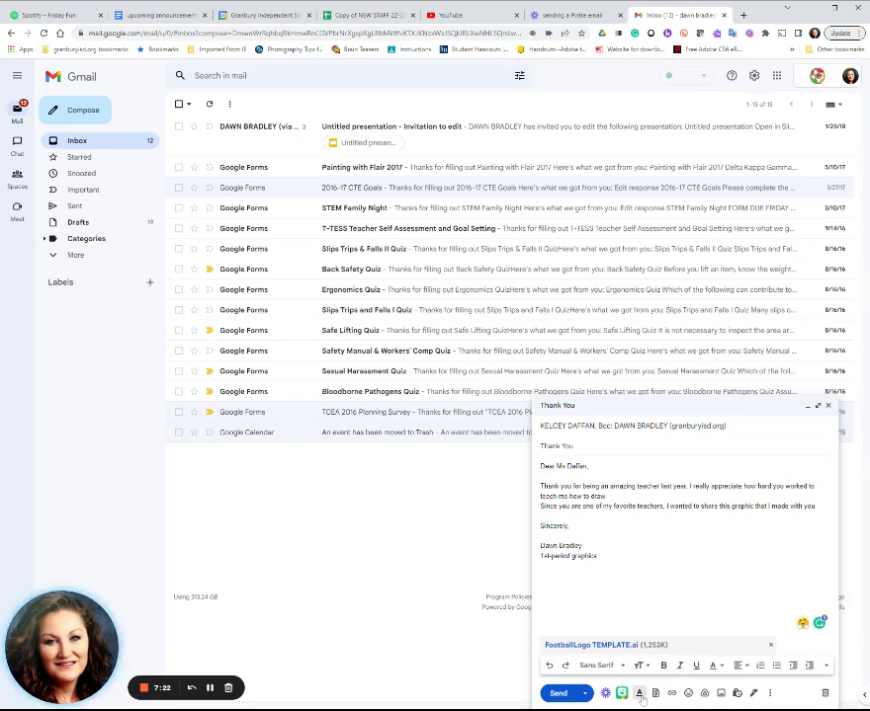